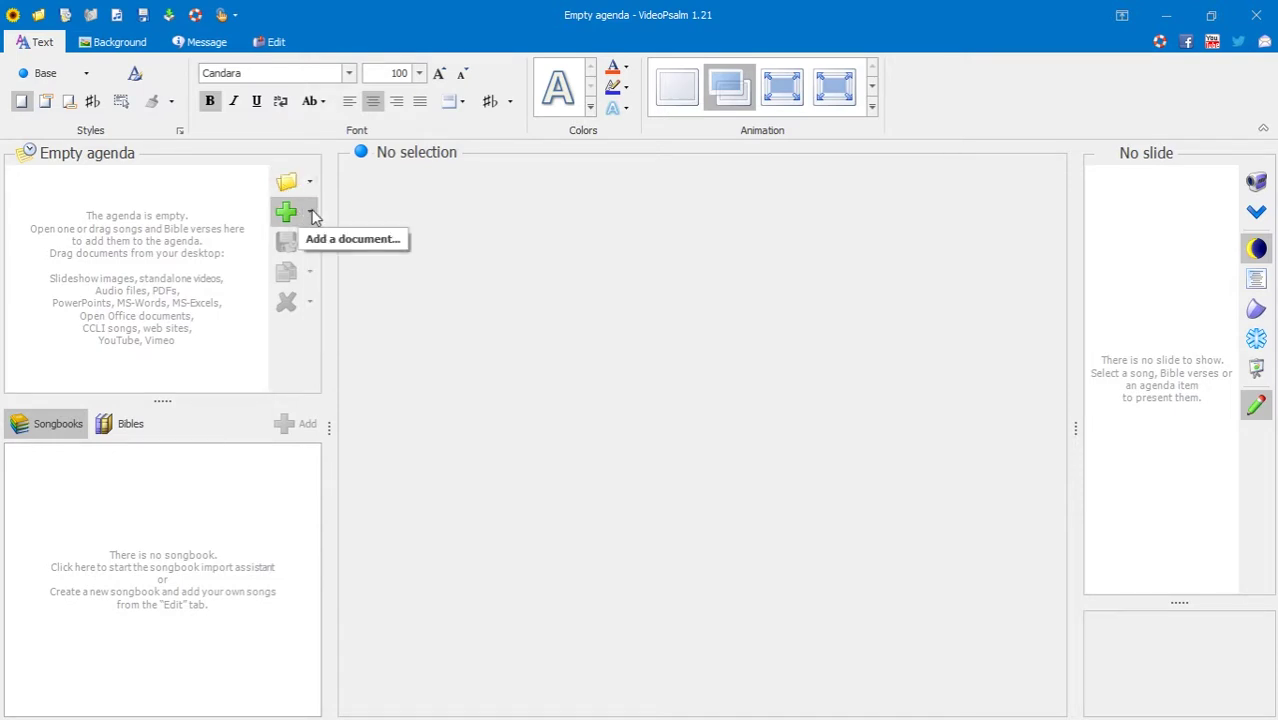
# Step: Review the document types that can be added to the agenda and the options for opening an agenda
pyautogui.click(311, 213)
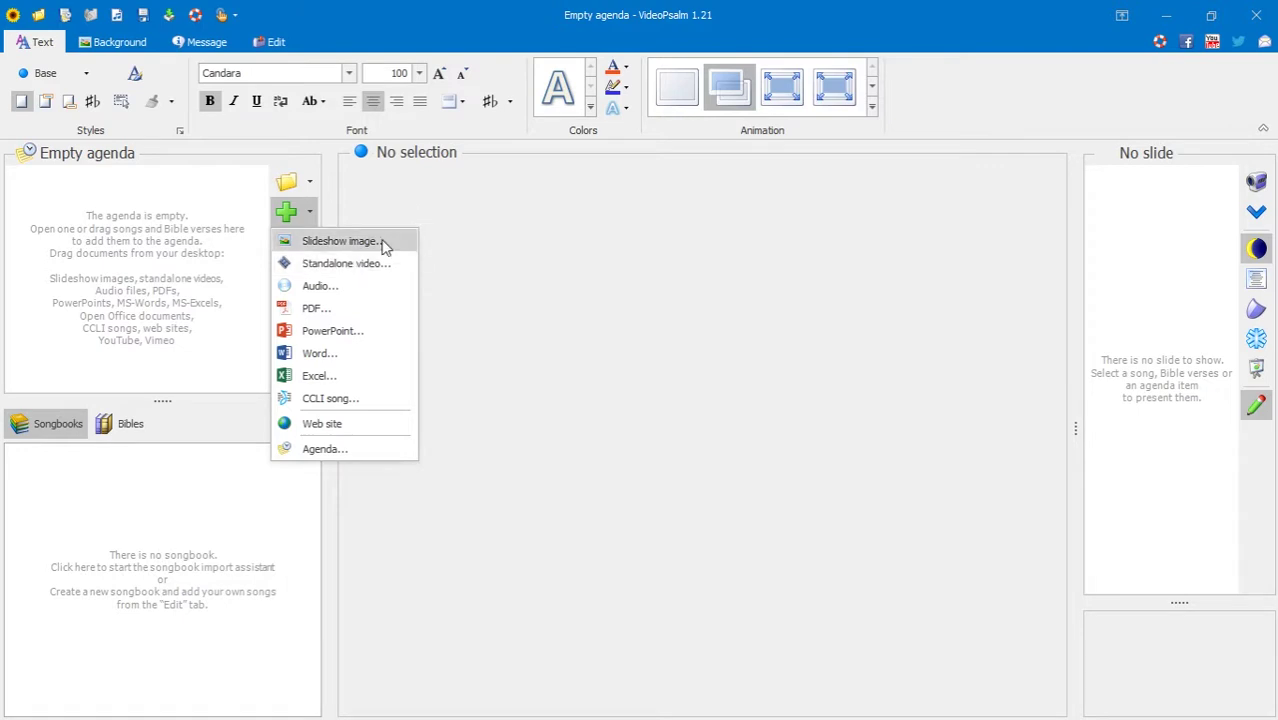
pyautogui.click(465, 263)
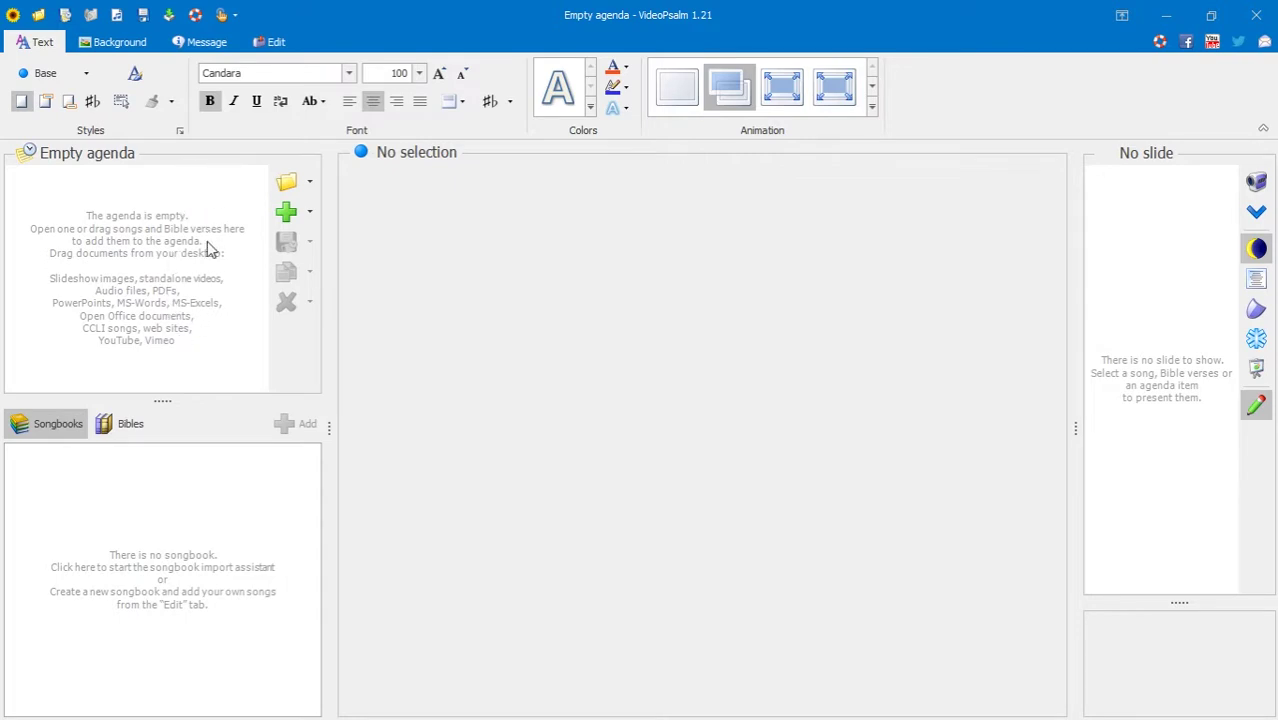
pyautogui.click(311, 186)
pyautogui.click(298, 188)
pyautogui.click(310, 185)
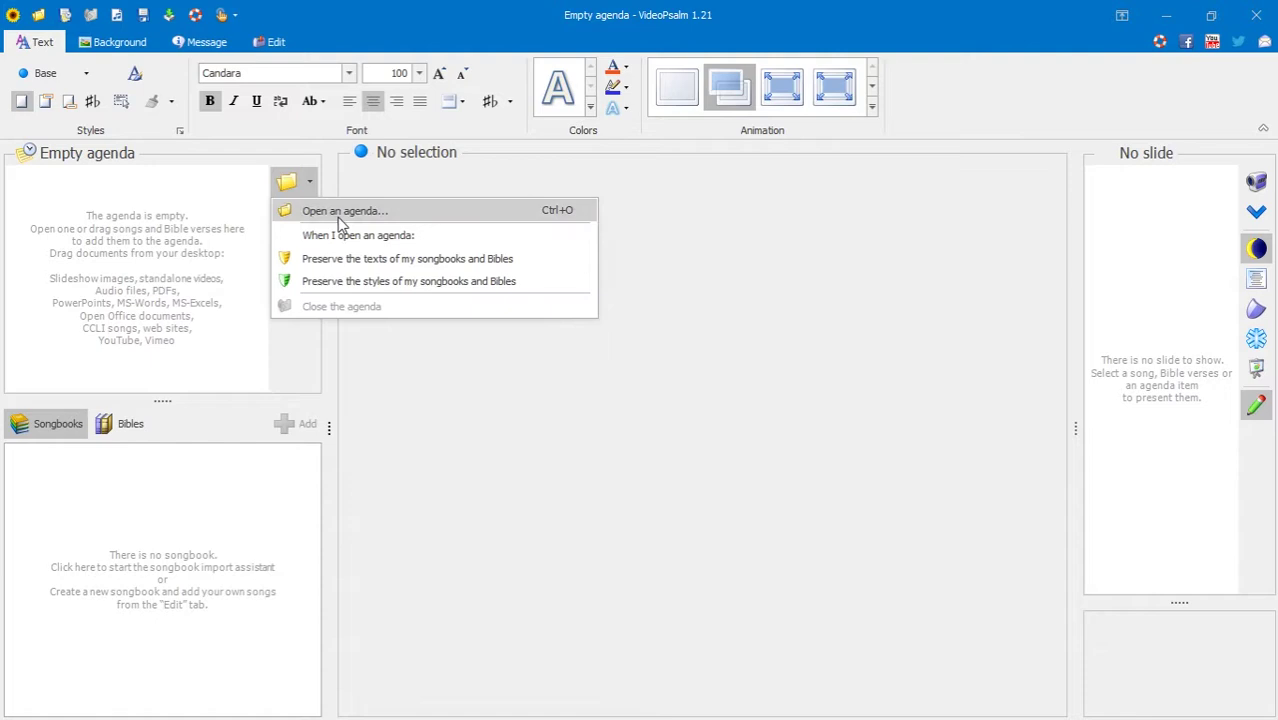
pyautogui.click(147, 225)
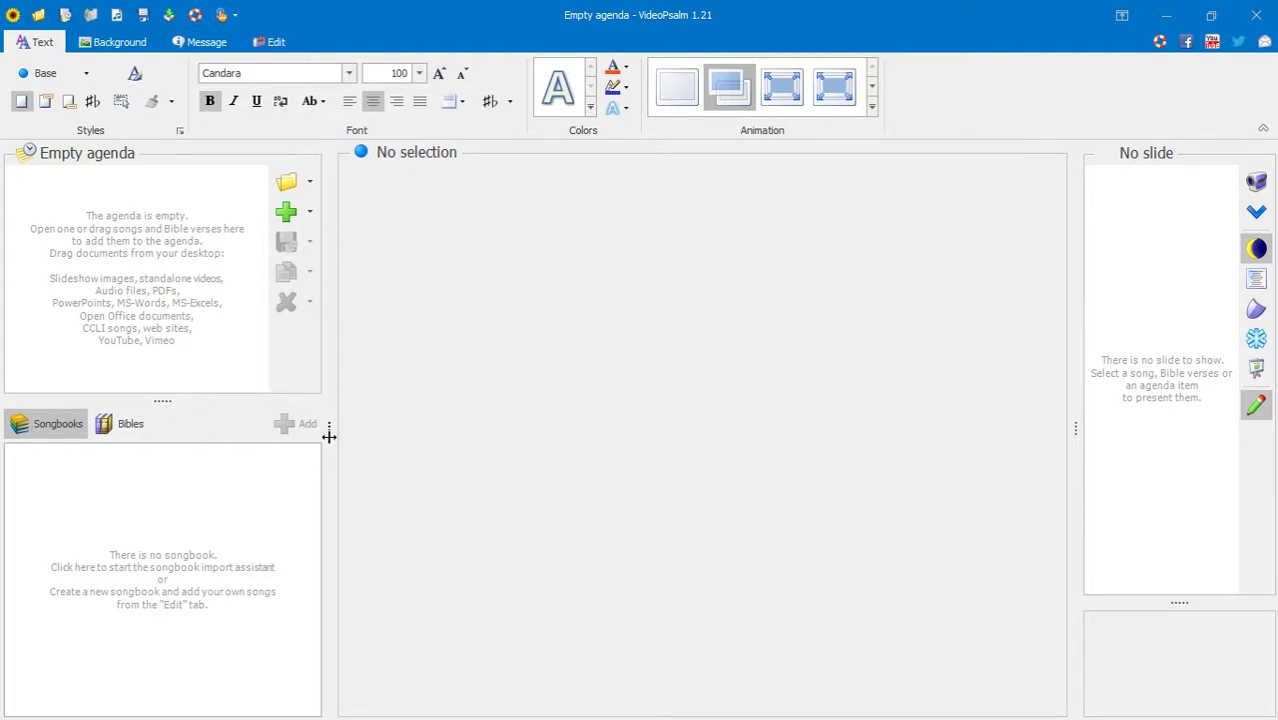
# Step: Resize the agenda and songbook panes so both are slightly wider and the agenda pane is shorter
pyautogui.moveTo(163, 400); pyautogui.dragTo(197, 385)
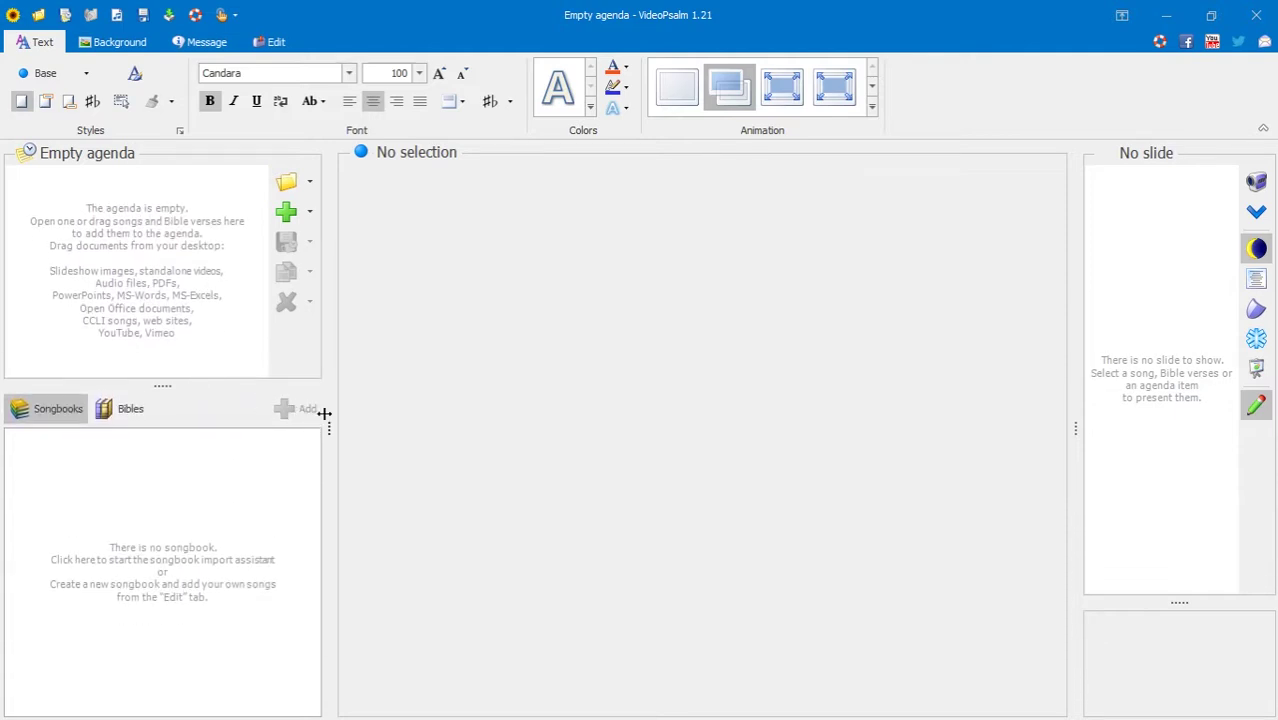
pyautogui.moveTo(353, 407); pyautogui.dragTo(331, 451)
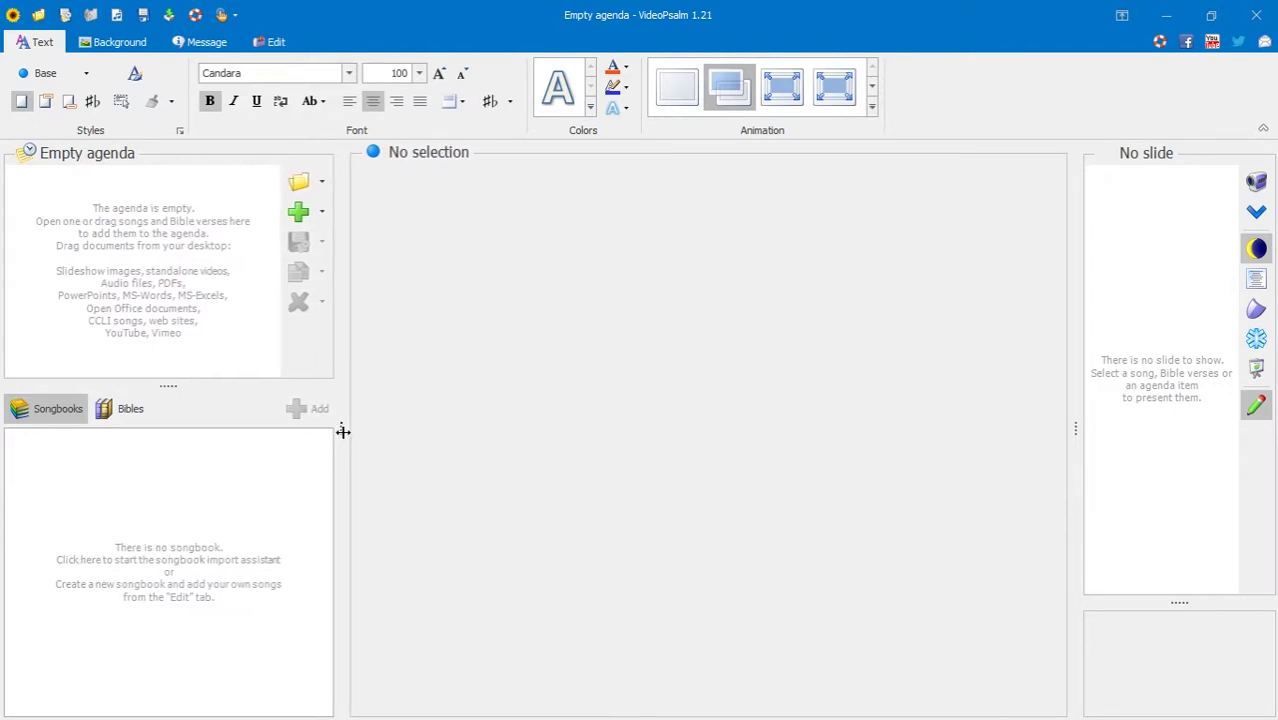
pyautogui.moveTo(168, 390)
pyautogui.mouseDown()
pyautogui.moveTo(180, 362)
pyautogui.moveTo(172, 411)
pyautogui.mouseUp()
pyautogui.moveTo(342, 414)
pyautogui.mouseDown()
pyautogui.moveTo(397, 414)
pyautogui.moveTo(342, 432)
pyautogui.mouseUp()
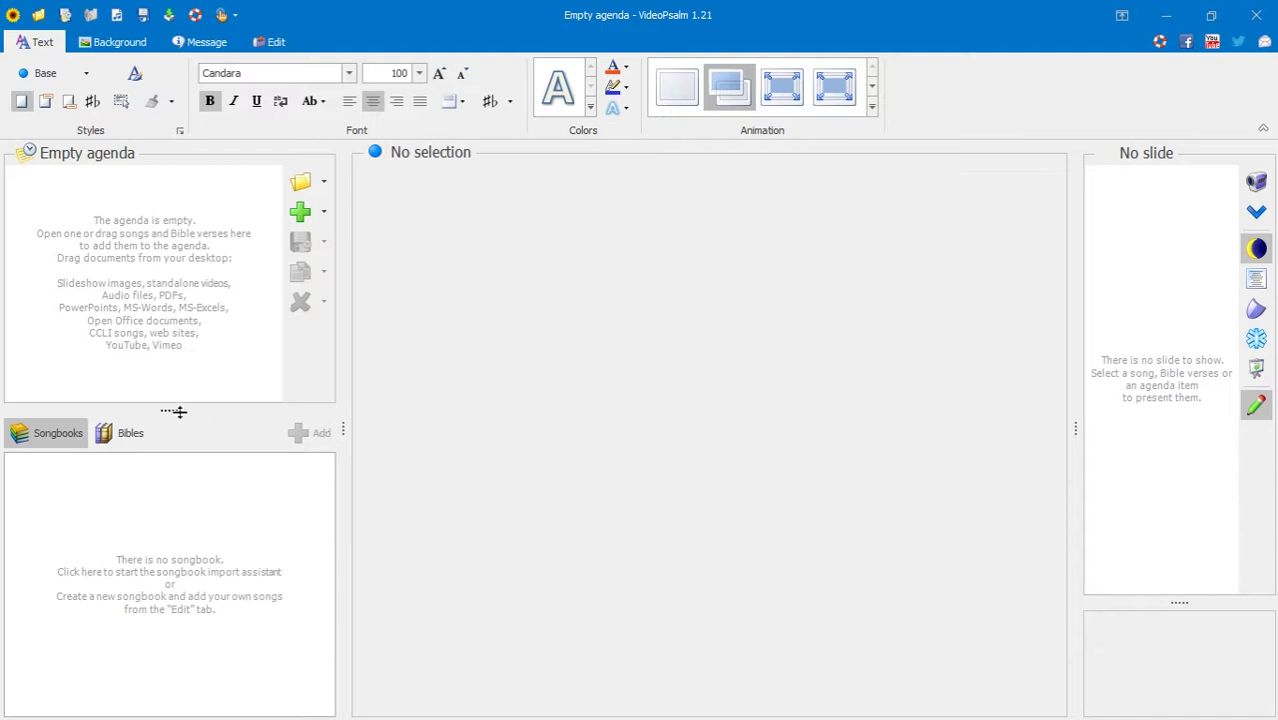
pyautogui.moveTo(171, 410); pyautogui.dragTo(168, 326)
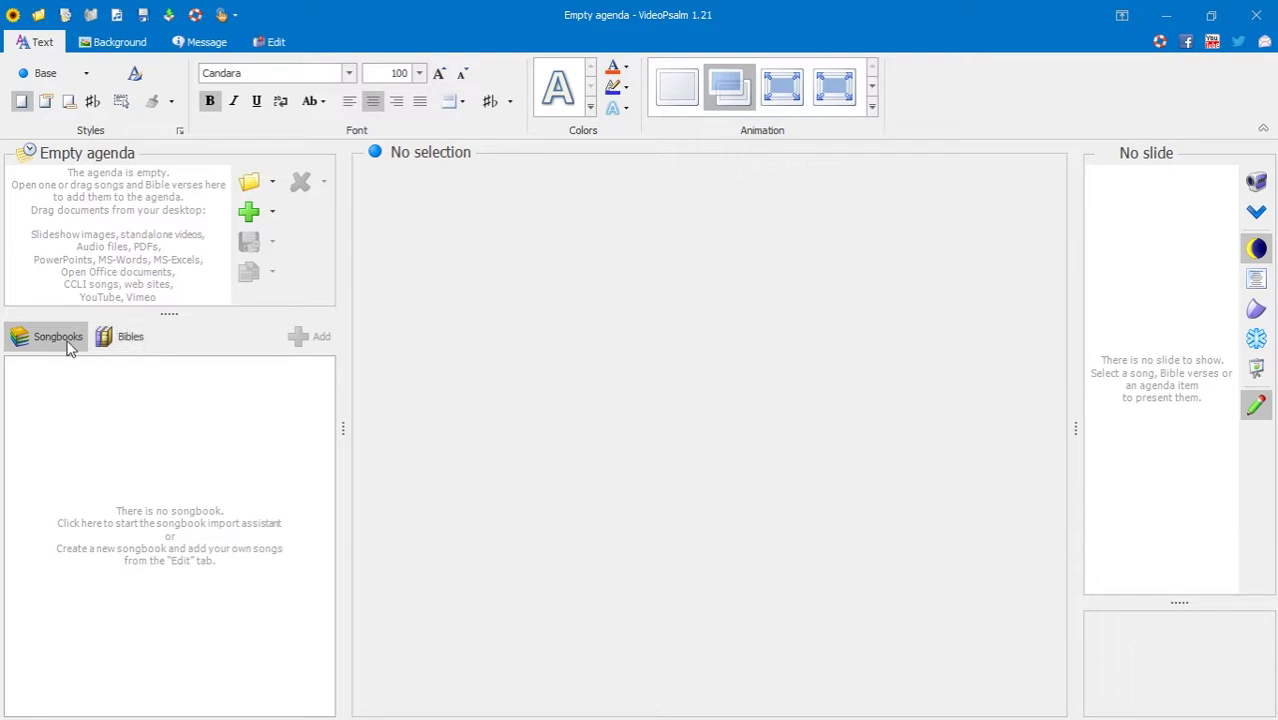
# Step: Compare the Bibles and Songbooks views, make the agenda pane taller, and leave Songbooks displayed
pyautogui.click(124, 338)
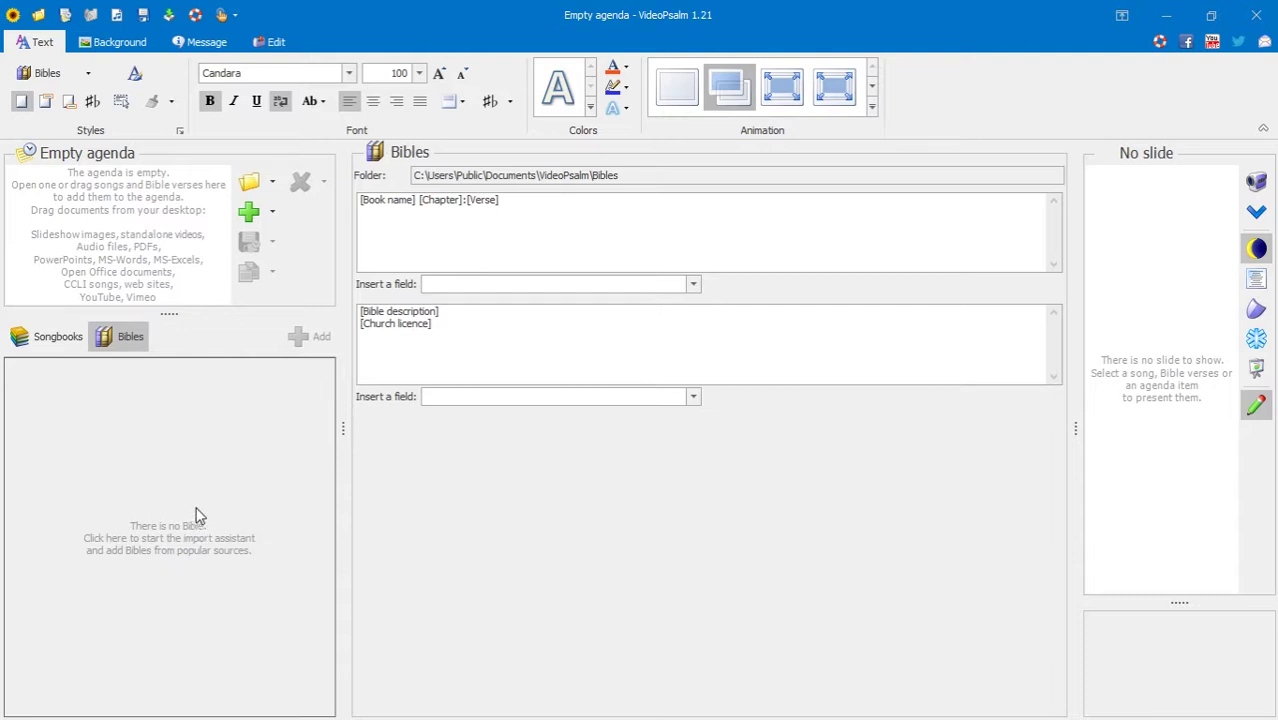
pyautogui.click(72, 337)
pyautogui.click(120, 337)
pyautogui.moveTo(170, 316); pyautogui.dragTo(168, 366)
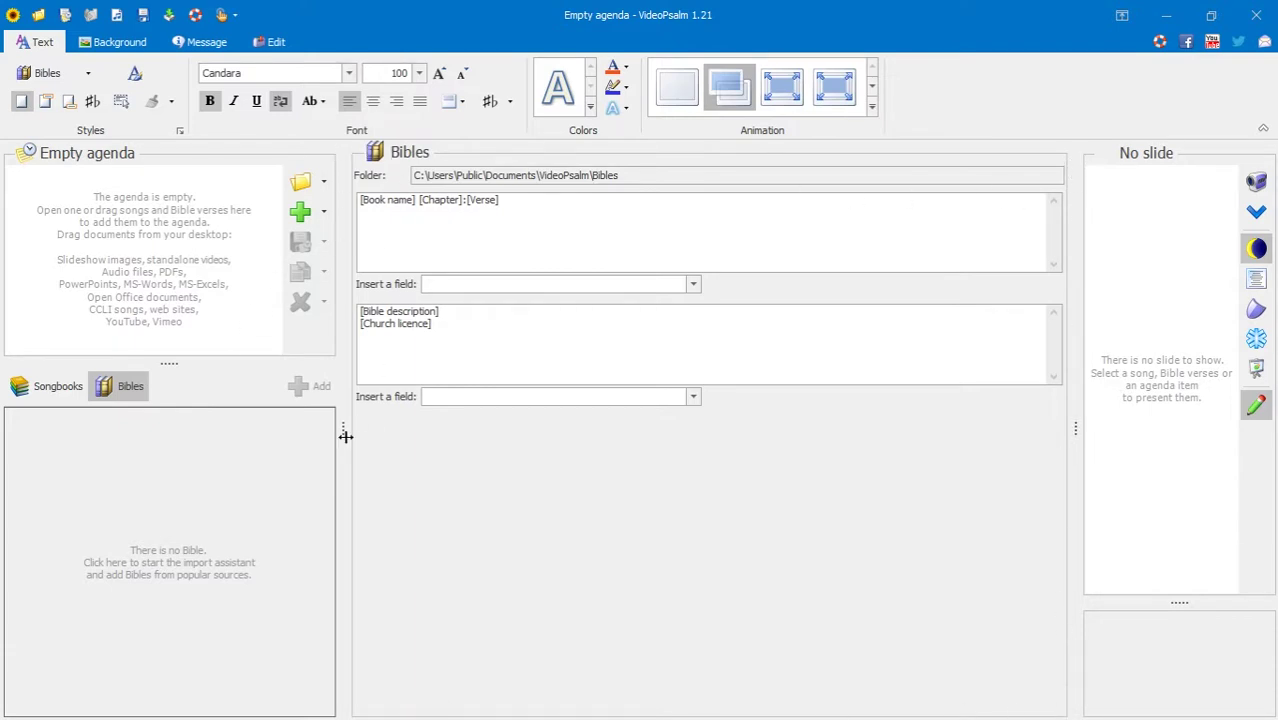
pyautogui.click(60, 385)
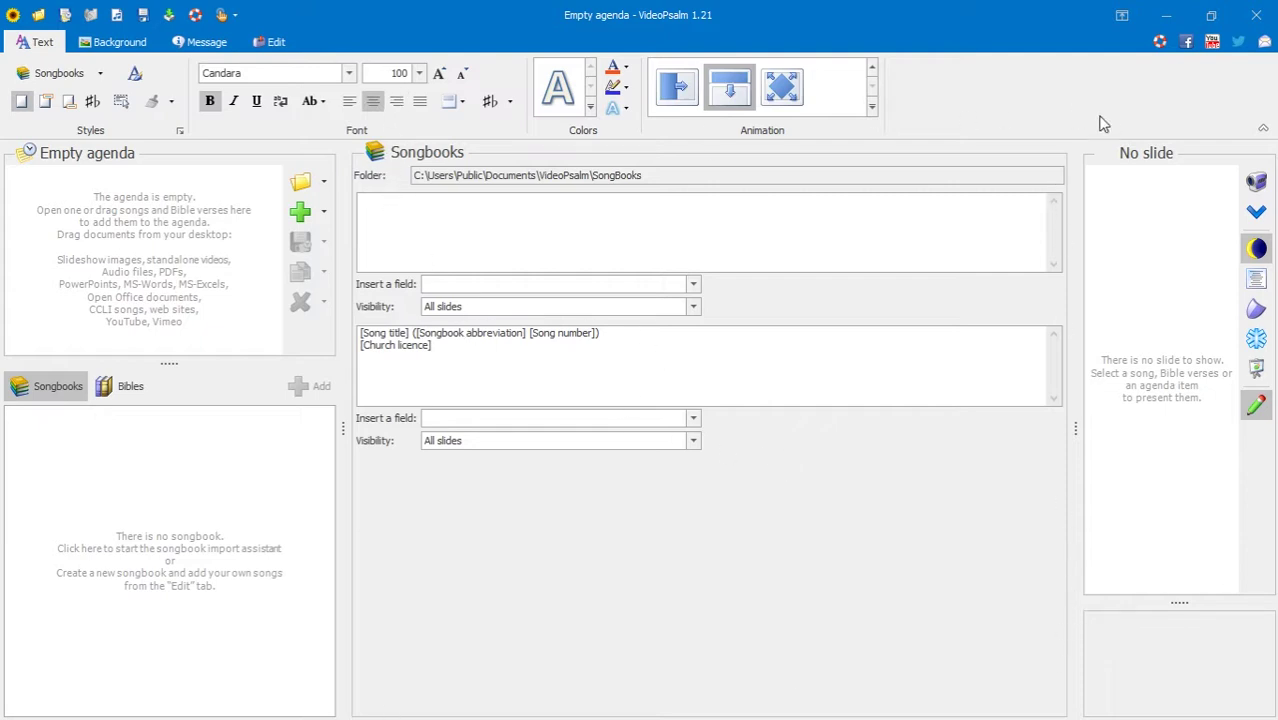
# Step: Widen the slide pane and enlarge the output preview beneath it
pyautogui.moveTo(1077, 195); pyautogui.dragTo(1032, 195)
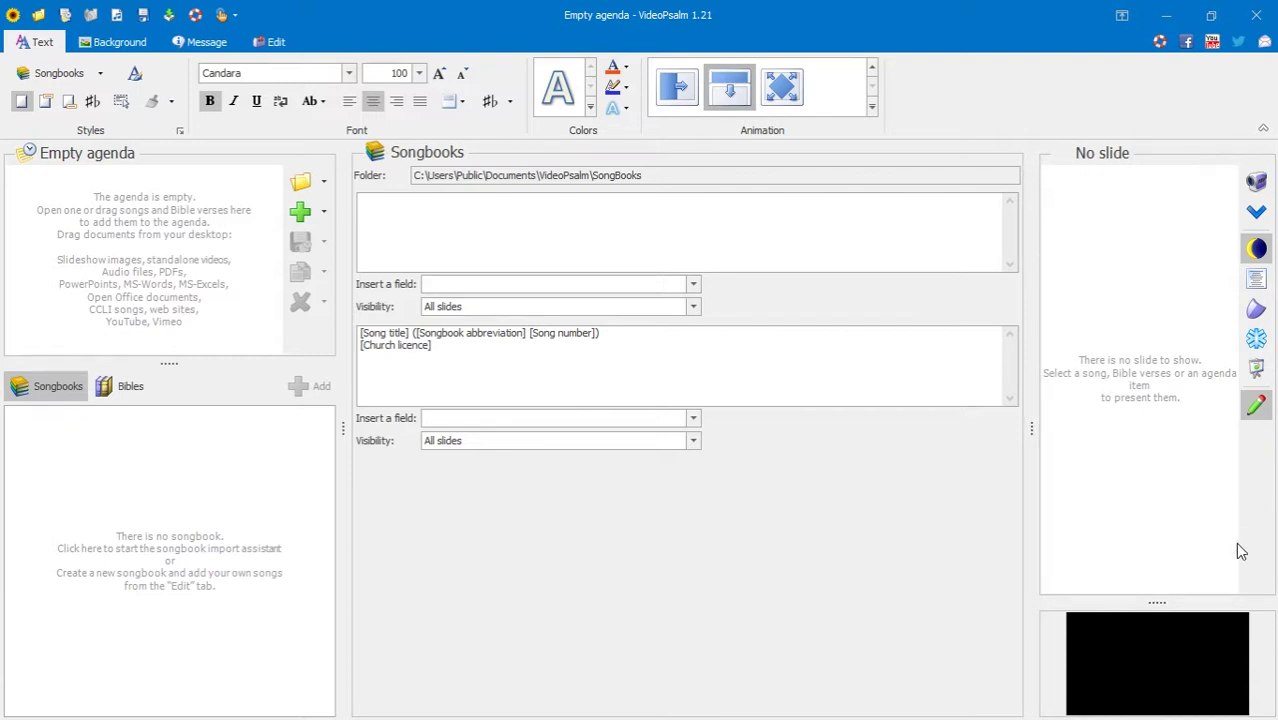
pyautogui.moveTo(1141, 601); pyautogui.dragTo(1153, 451)
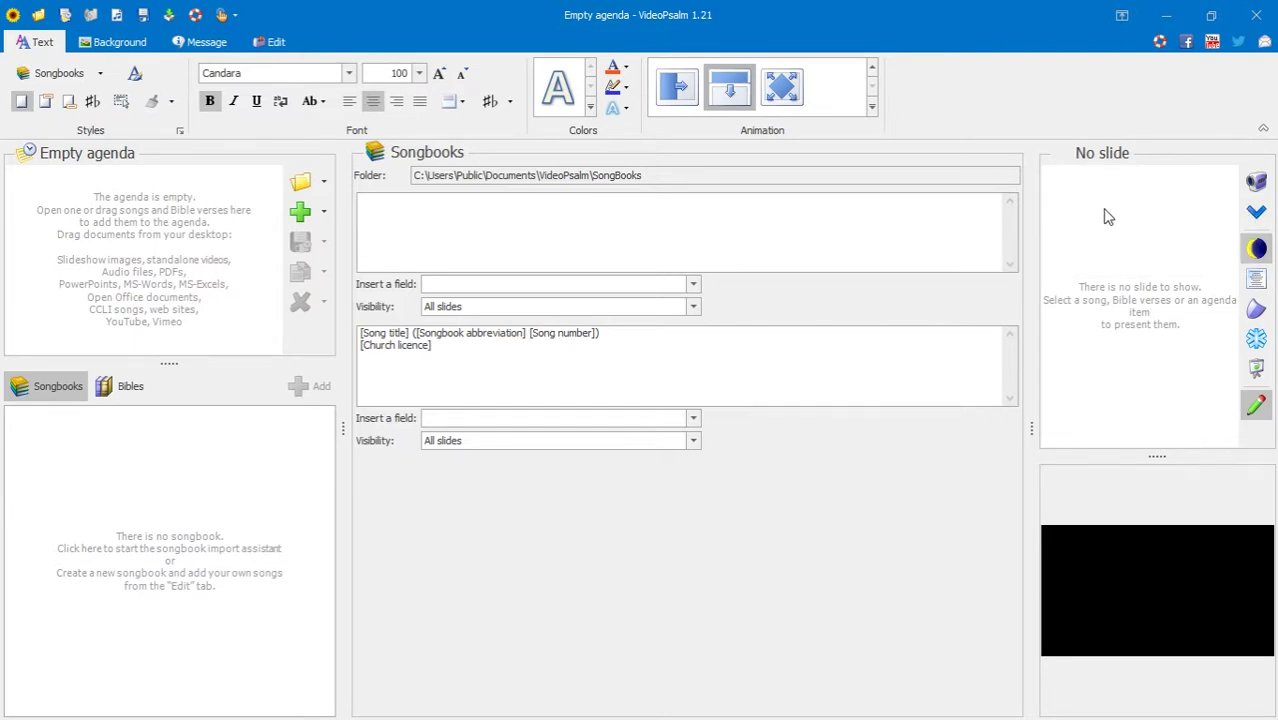
# Step: Toggle the switched-off black output screen and leave it enabled
pyautogui.click(1257, 248)
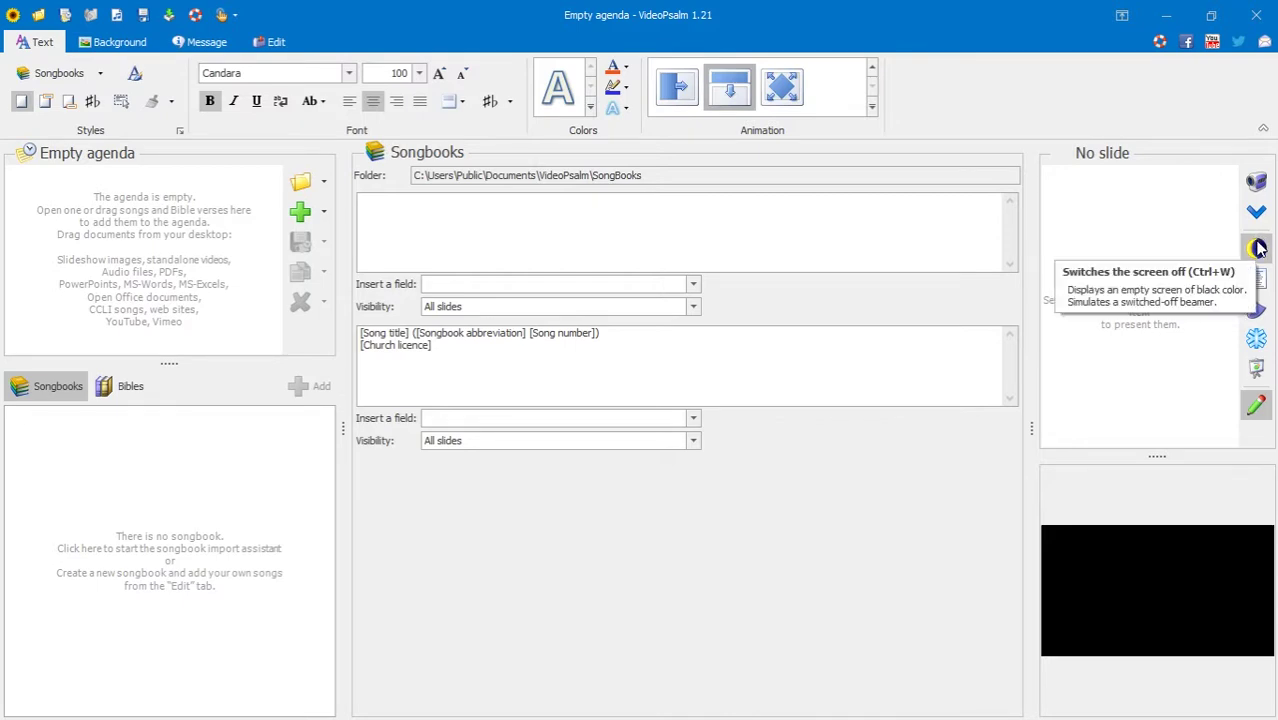
pyautogui.click(1257, 255)
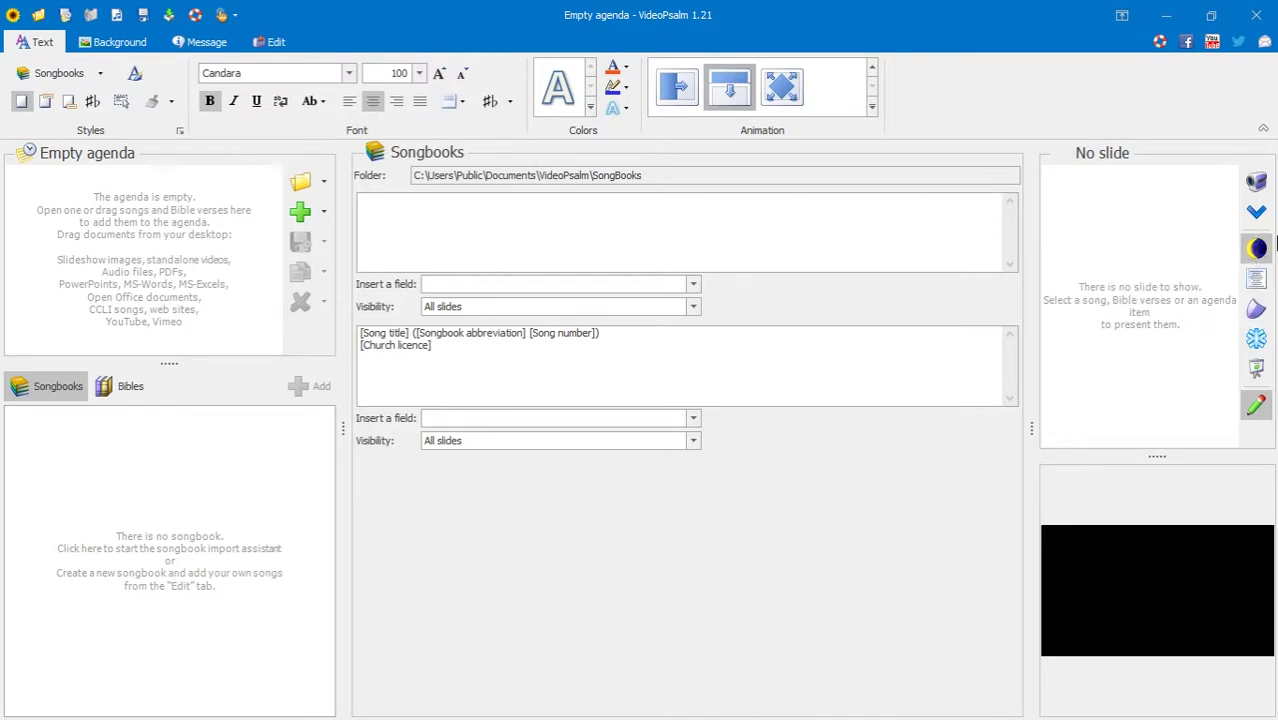
pyautogui.click(1257, 252)
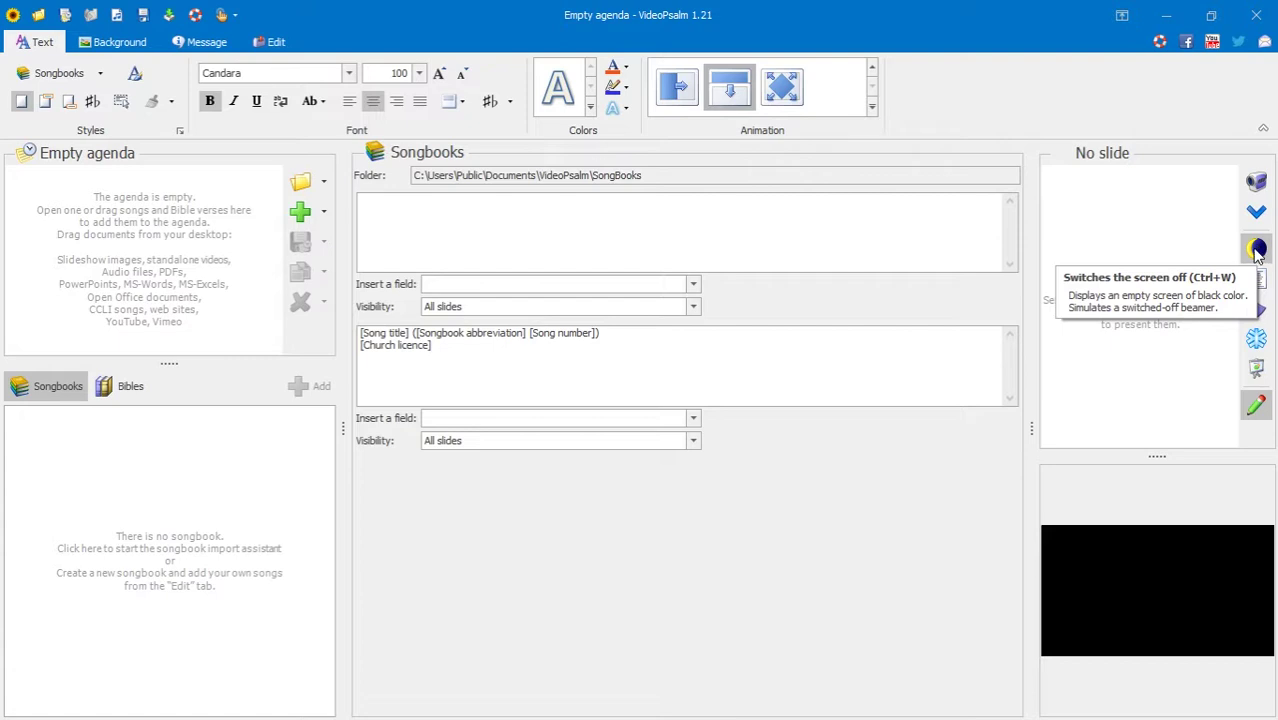
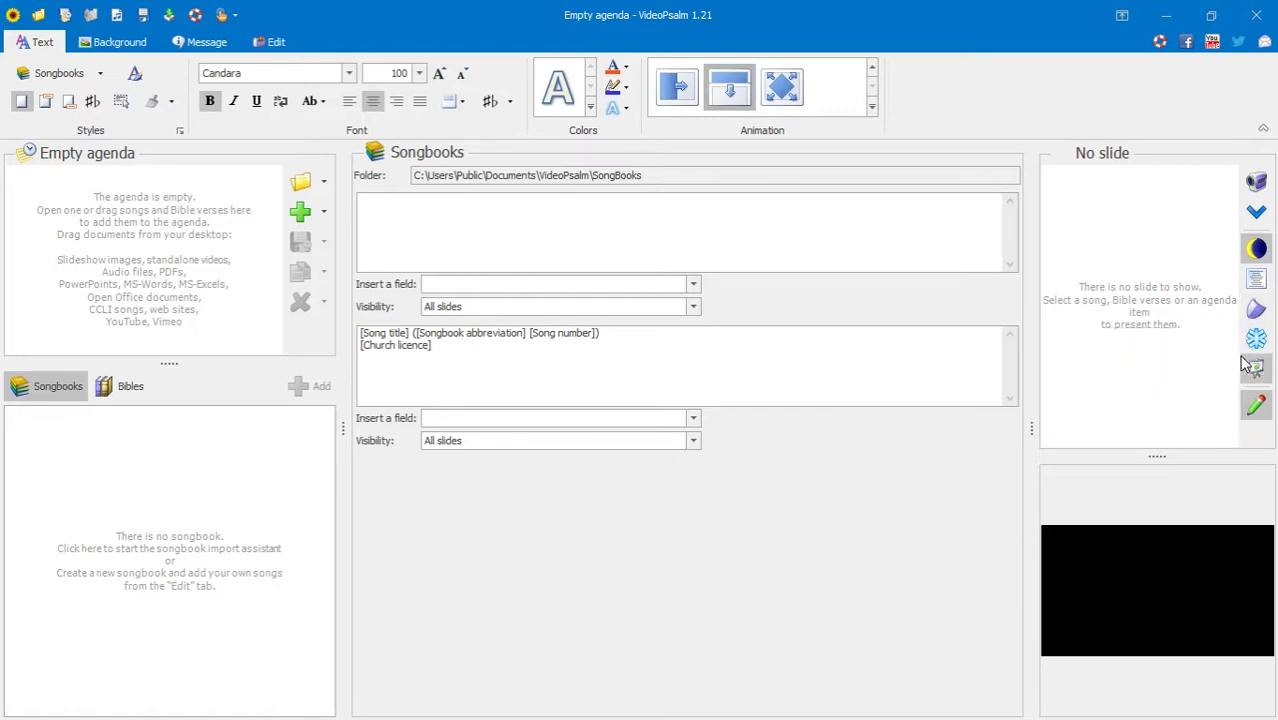
pyautogui.click(1257, 310)
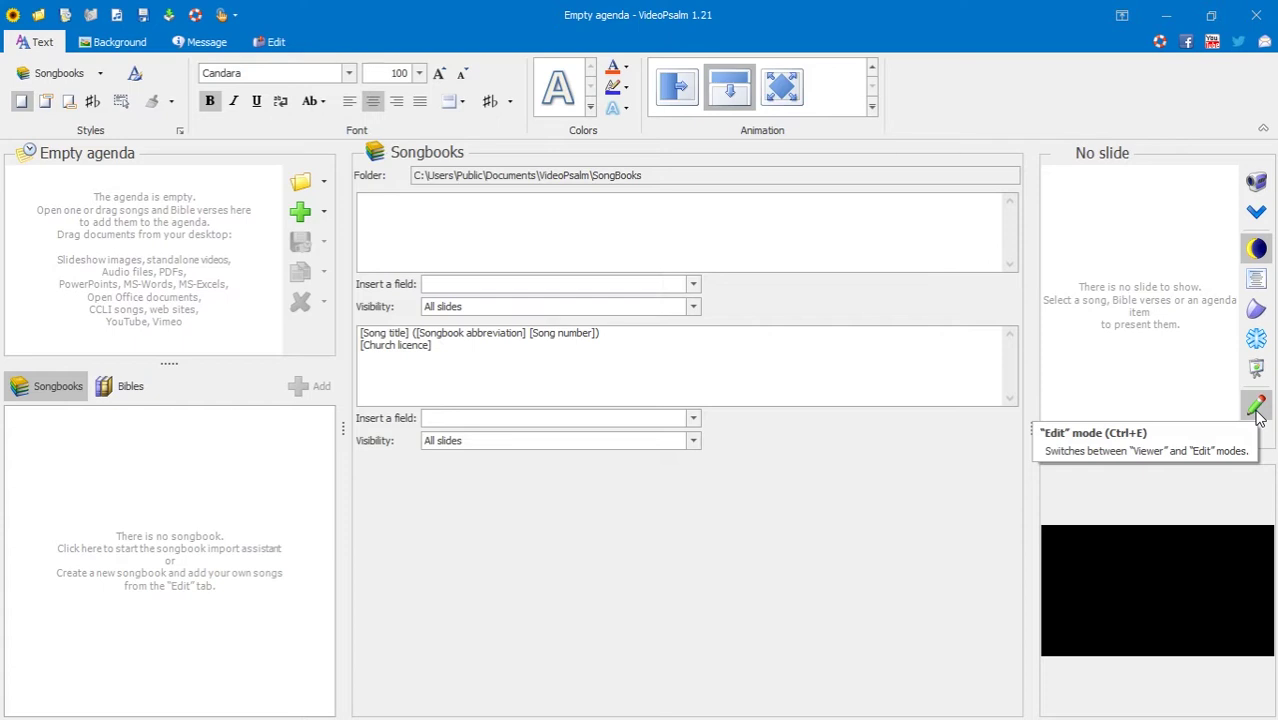
# Step: Show the Viewer mode layout in a maximized window and return to Edit mode
pyautogui.press('super+Down')
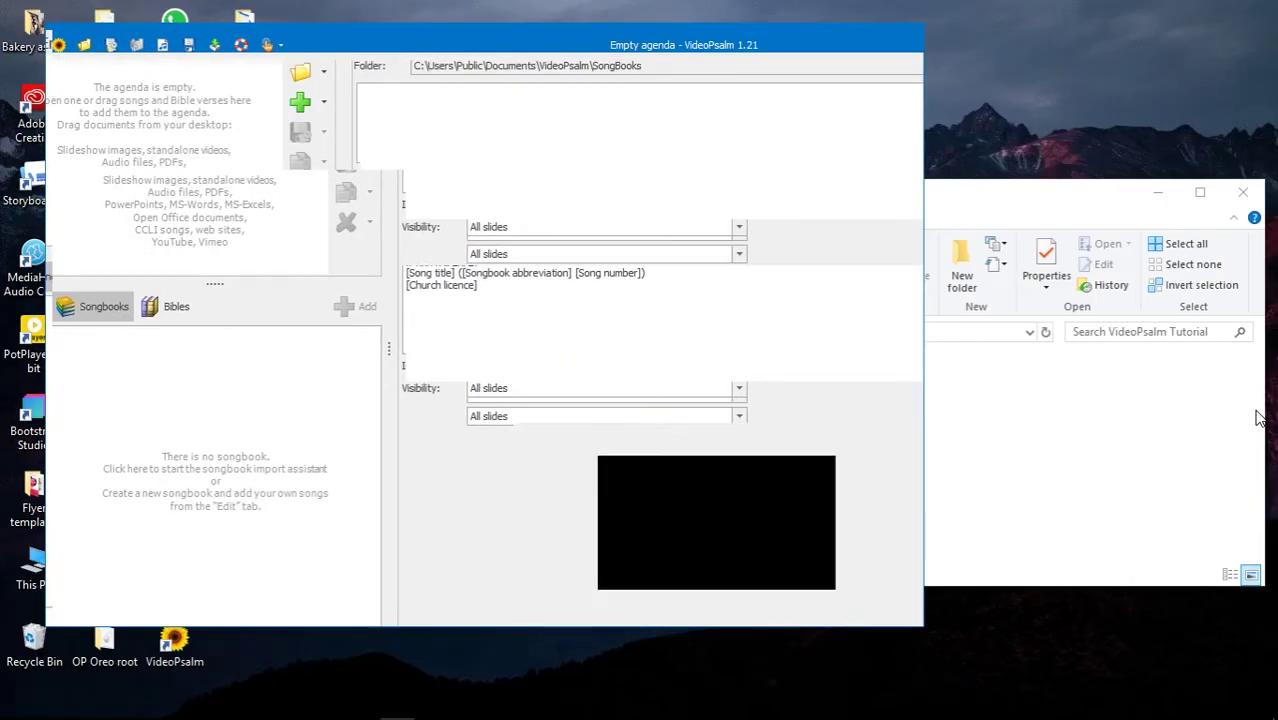
pyautogui.click(863, 42)
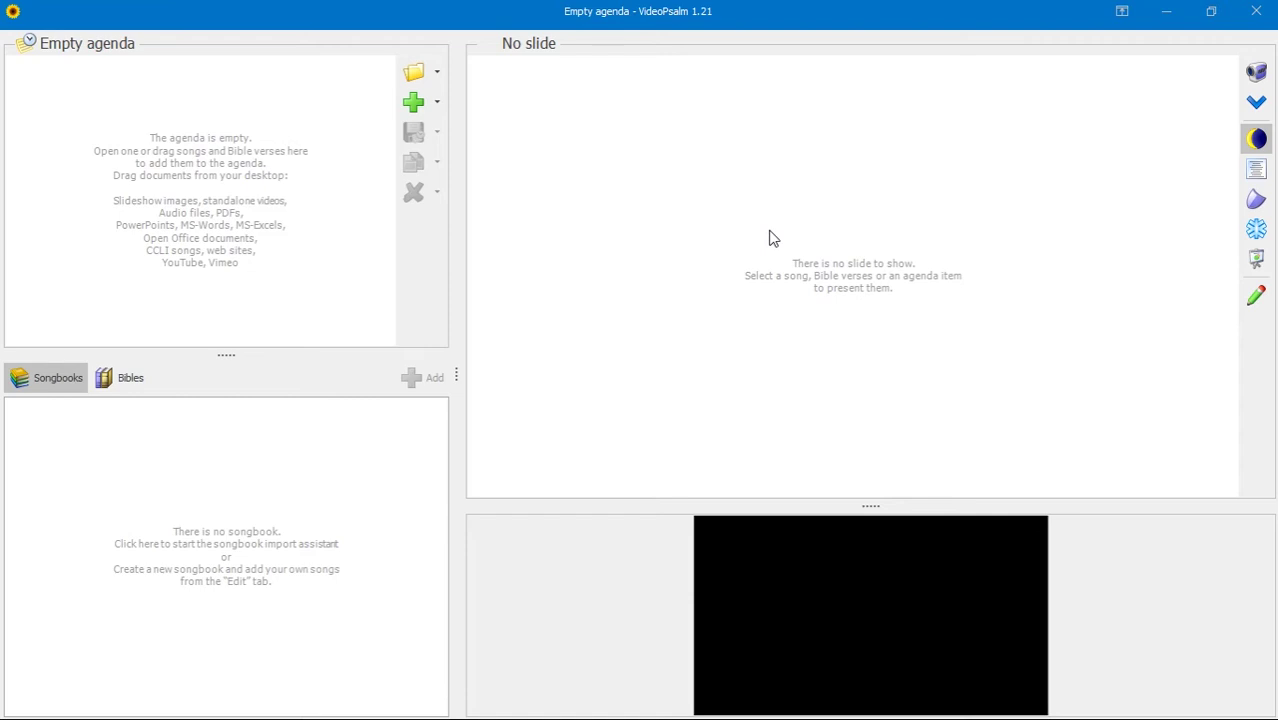
pyautogui.click(1257, 298)
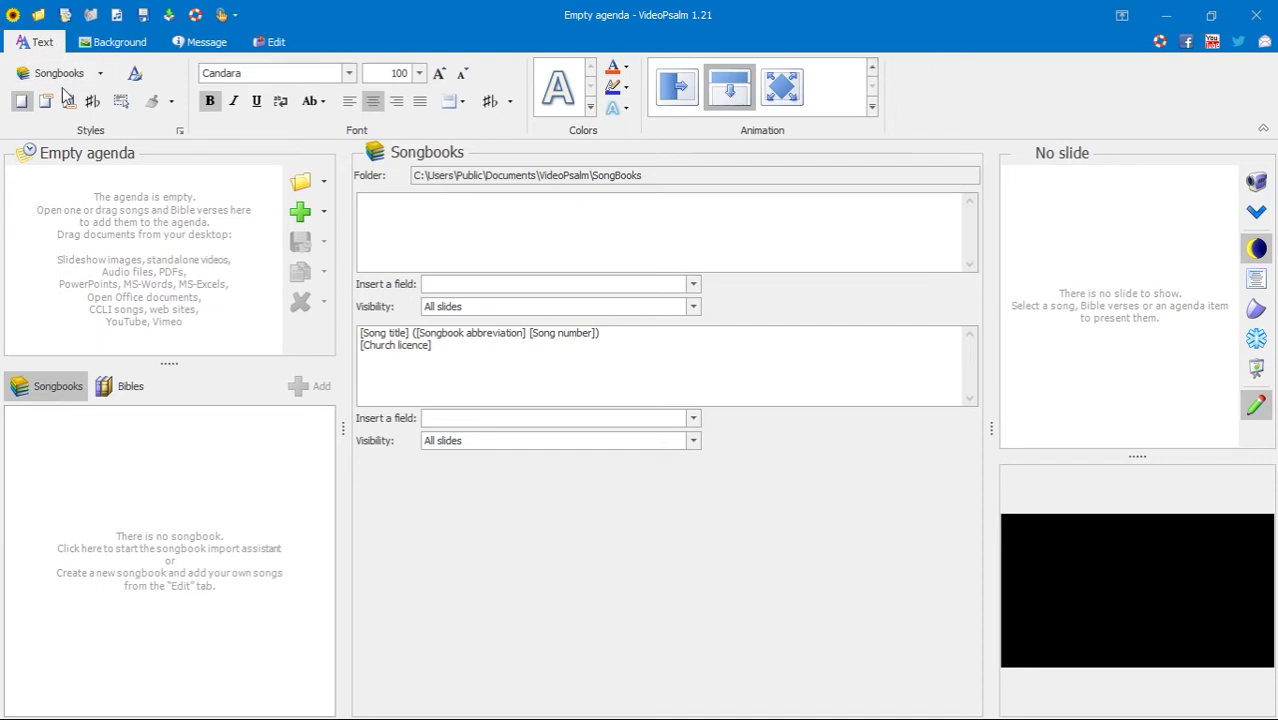
# Step: Examine the available text, background, message and editing tools, finishing on the text formatting tools
pyautogui.click(116, 41)
pyautogui.click(203, 41)
pyautogui.click(268, 41)
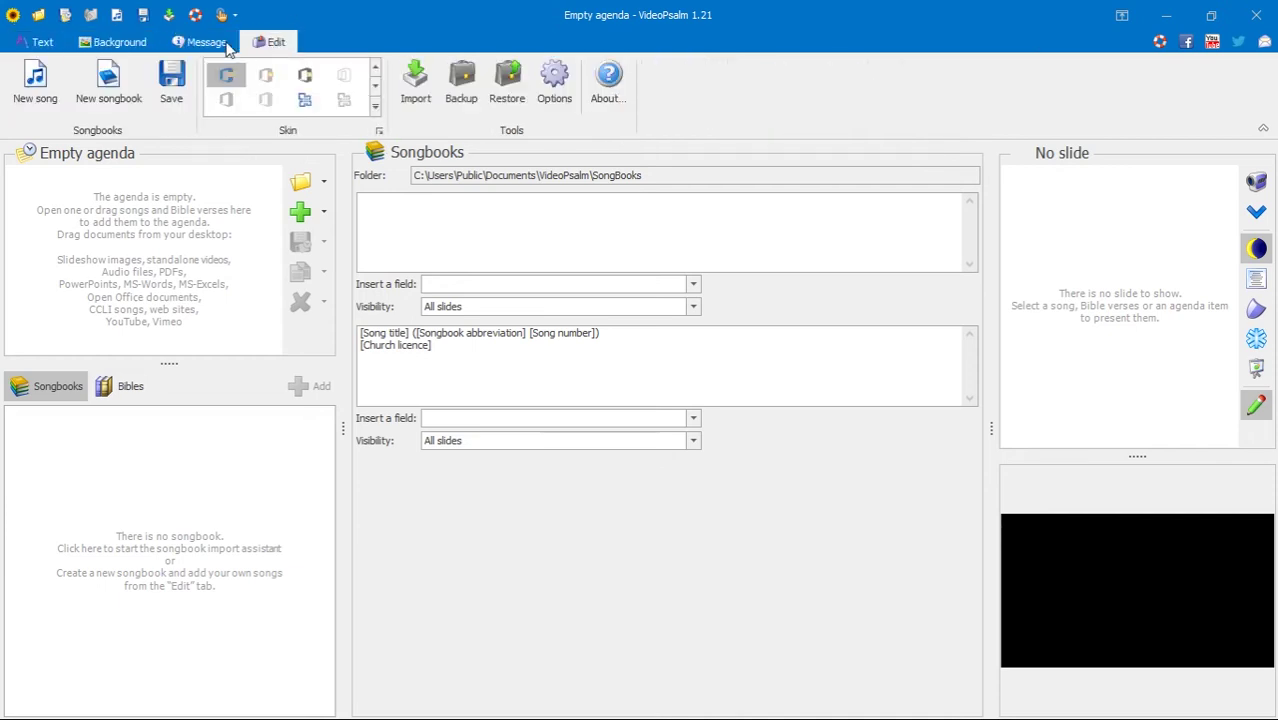
pyautogui.click(205, 41)
pyautogui.click(88, 42)
pyautogui.click(40, 44)
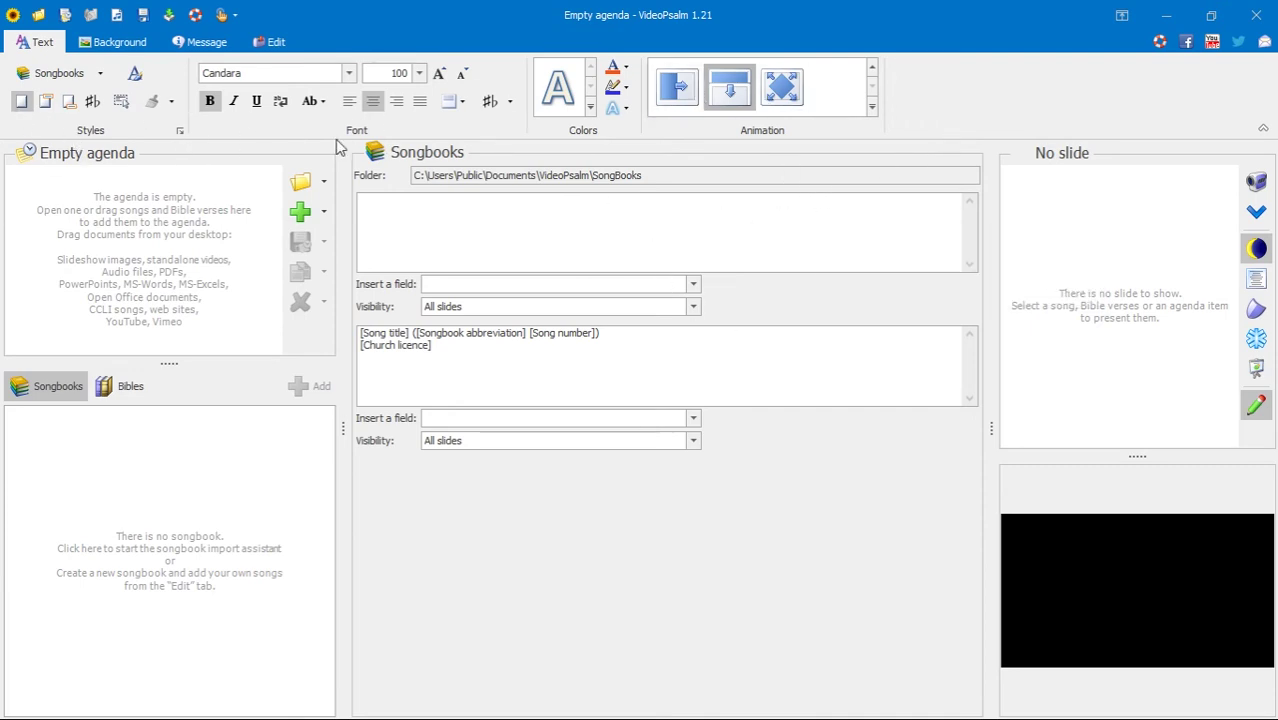
pyautogui.click(112, 42)
pyautogui.click(203, 42)
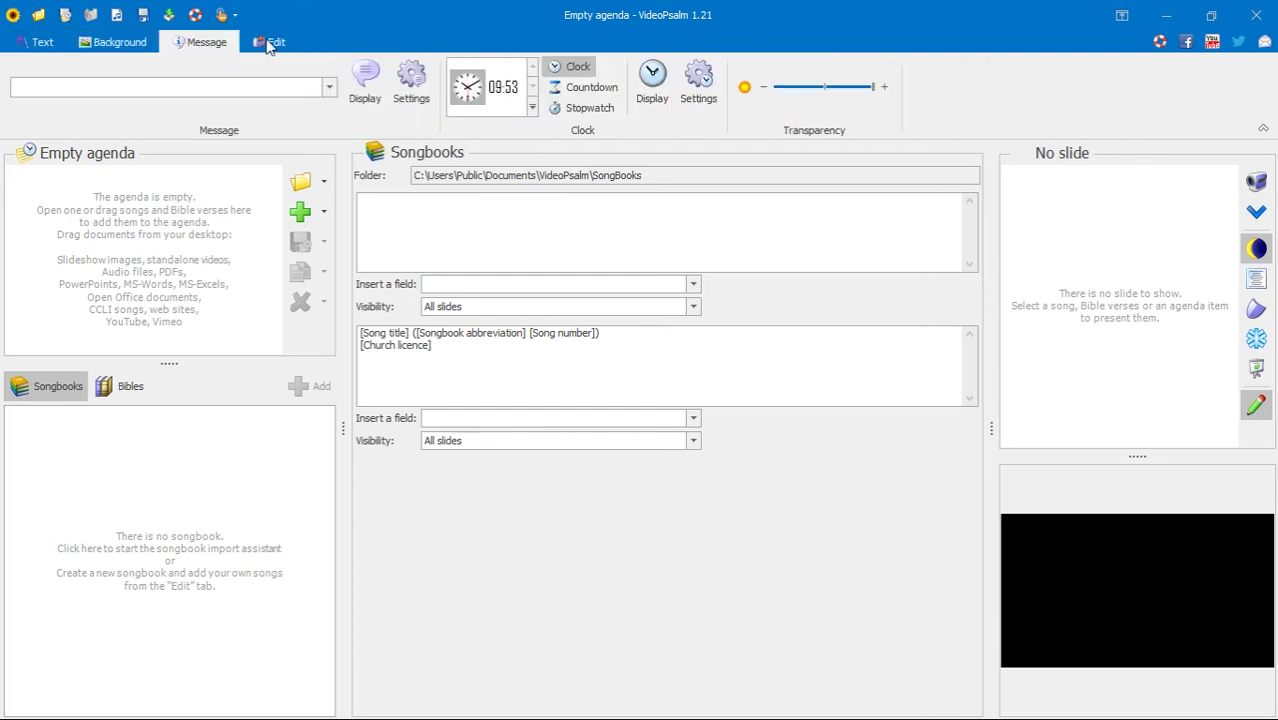
pyautogui.click(272, 42)
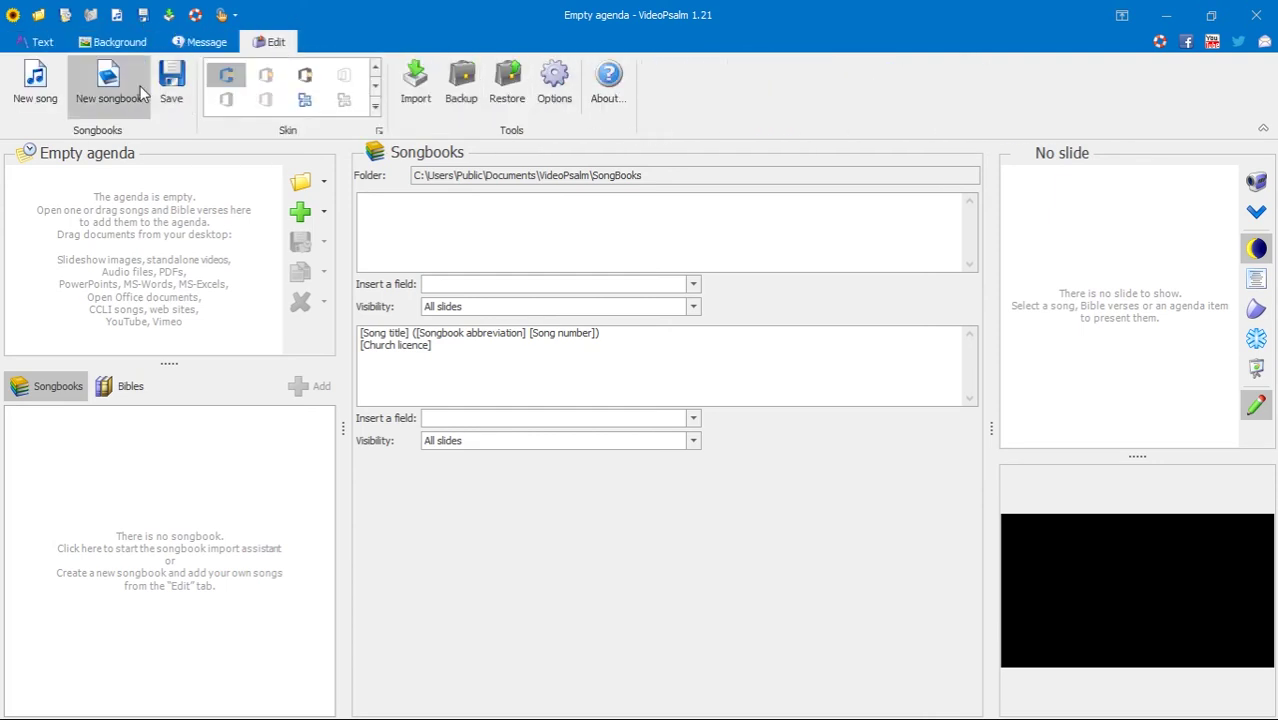
pyautogui.click(40, 42)
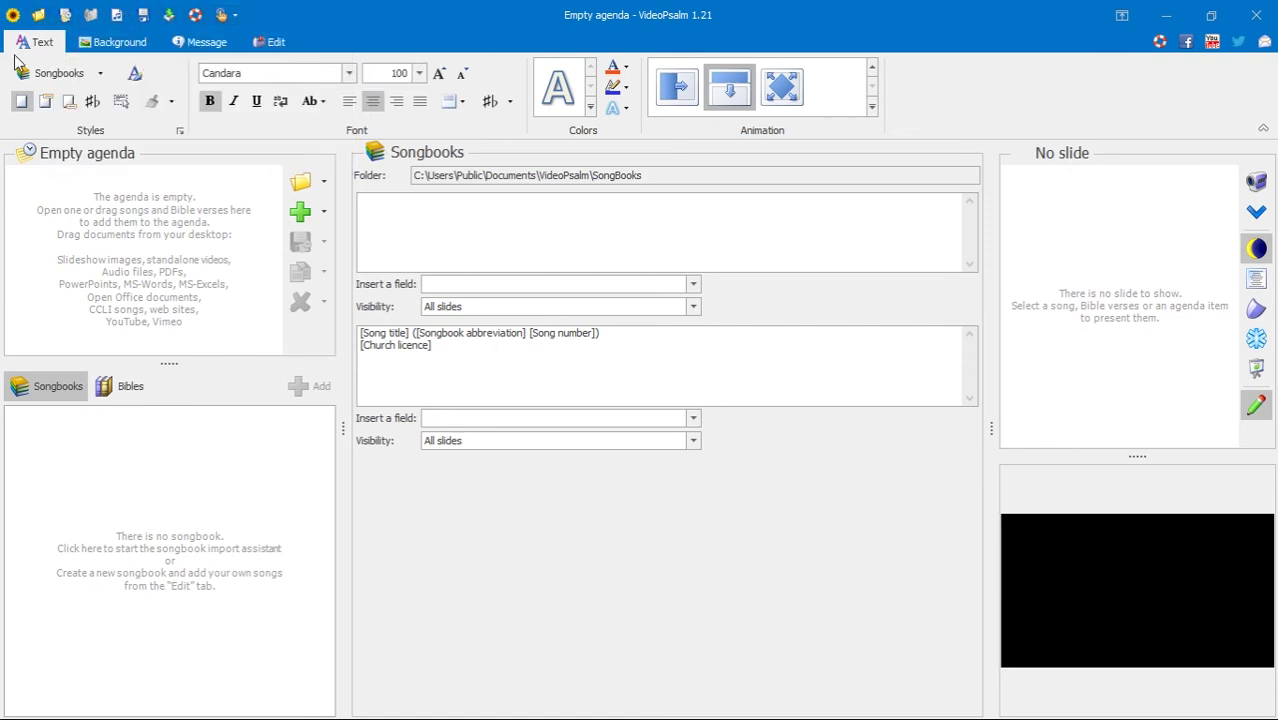
pyautogui.click(104, 44)
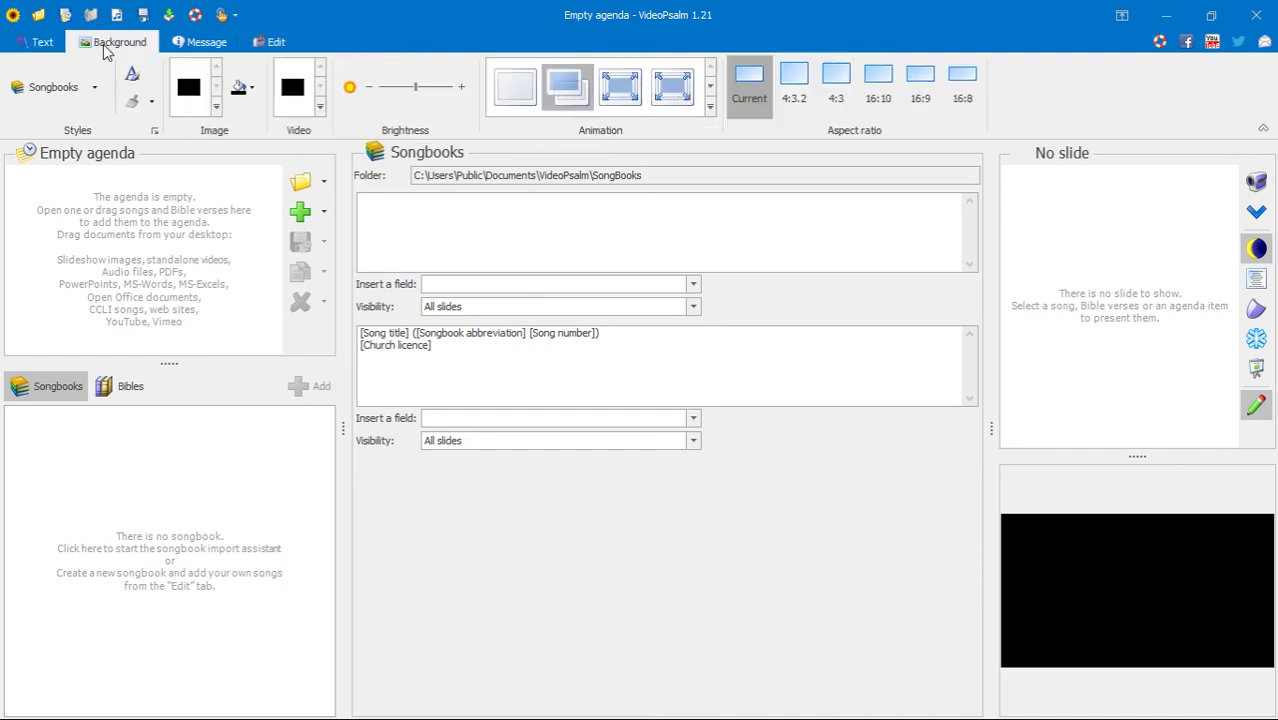
pyautogui.click(183, 41)
pyautogui.click(272, 40)
pyautogui.click(44, 42)
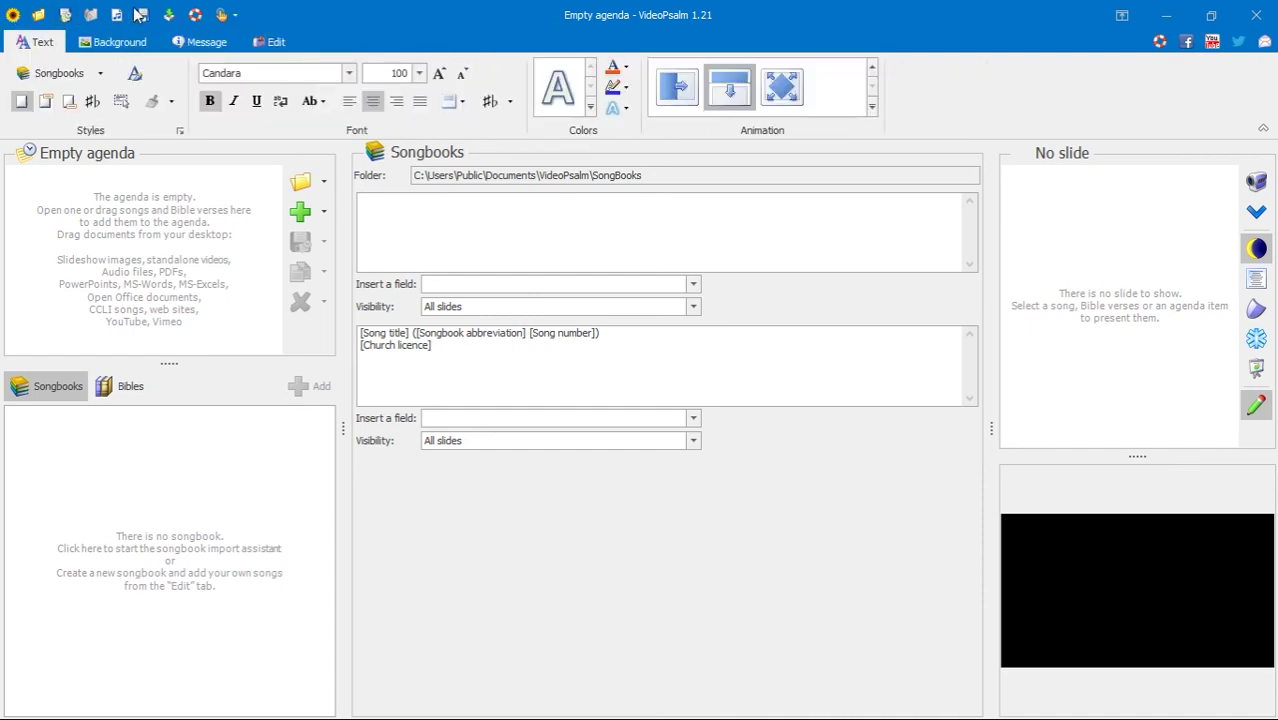